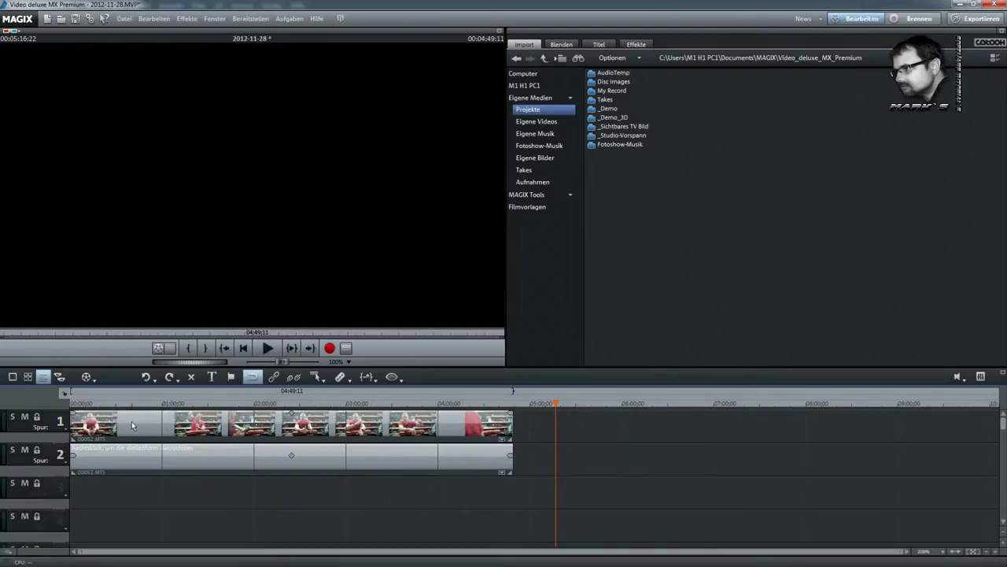
Split tracks 1 and 2 at two points, delete the middle section, and close the gap
{"action": "left_click_drag", "start_coordinate": [247, 404], "coordinate": [257, 405]}
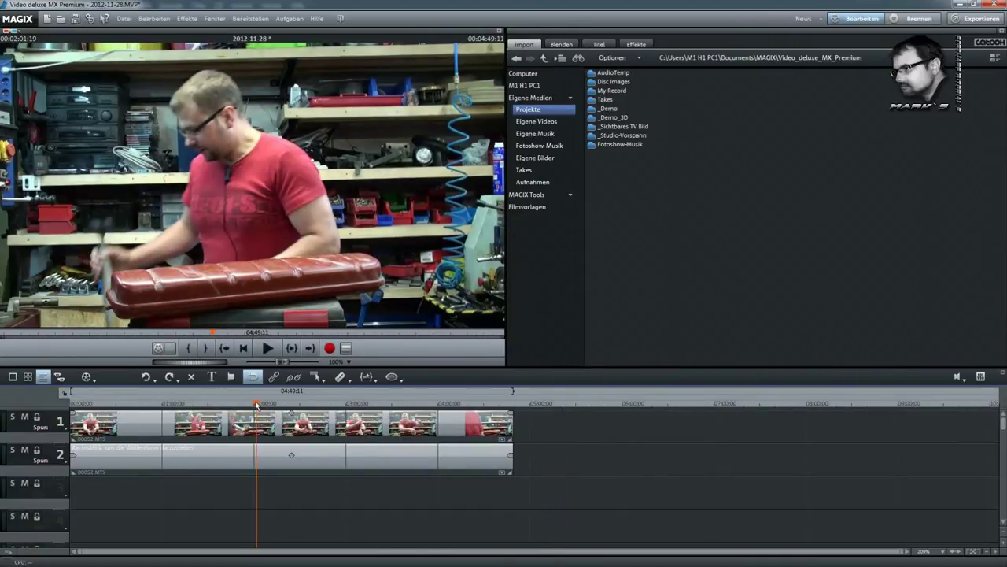
{"action": "key", "text": "t"}
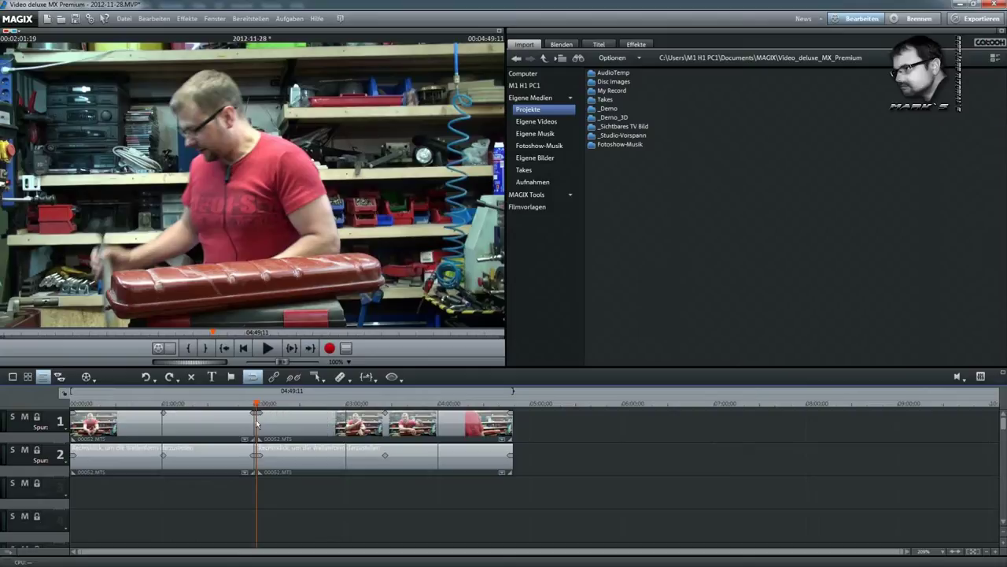
{"action": "left_click", "coordinate": [318, 404]}
{"action": "key", "text": "t"}
{"action": "left_click", "coordinate": [297, 433]}
{"action": "key", "text": "Delete"}
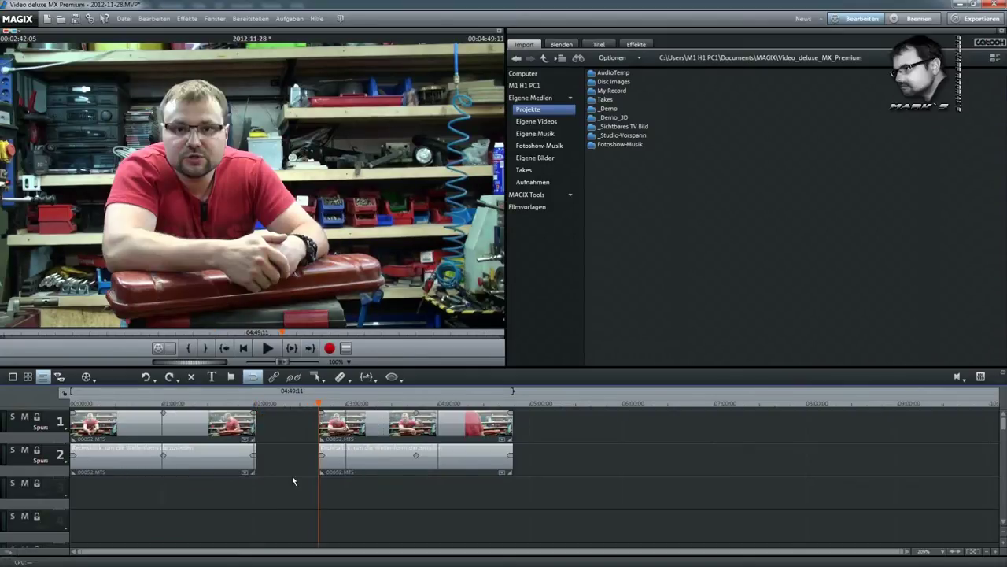
{"action": "mouse_move", "coordinate": [353, 431]}
{"action": "left_mouse_down"}
{"action": "mouse_move", "coordinate": [291, 429]}
{"action": "mouse_move", "coordinate": [256, 405]}
{"action": "left_mouse_up"}
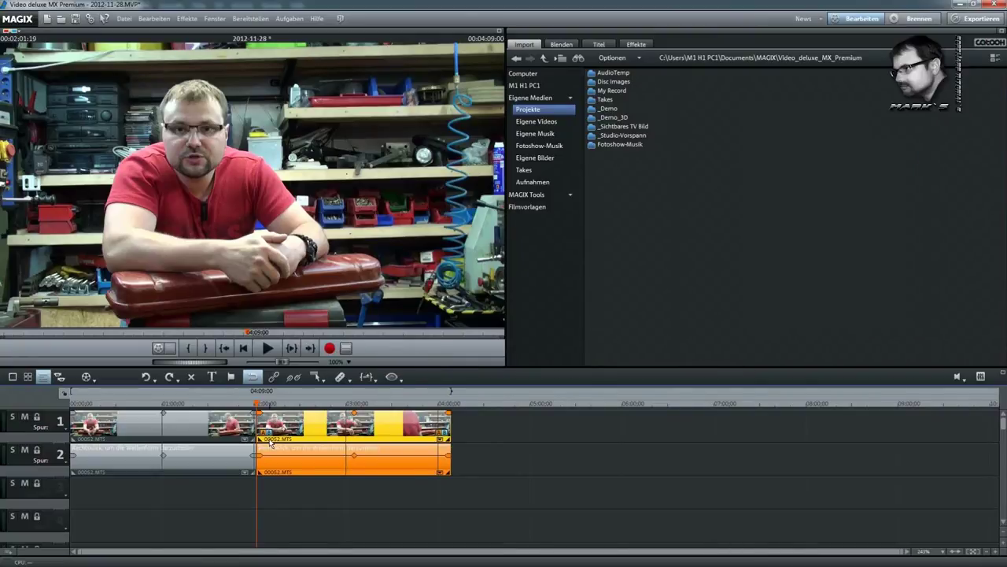
Show the Standard transitions in the Blenden catalog and select Weißblende
{"action": "left_click", "coordinate": [566, 46]}
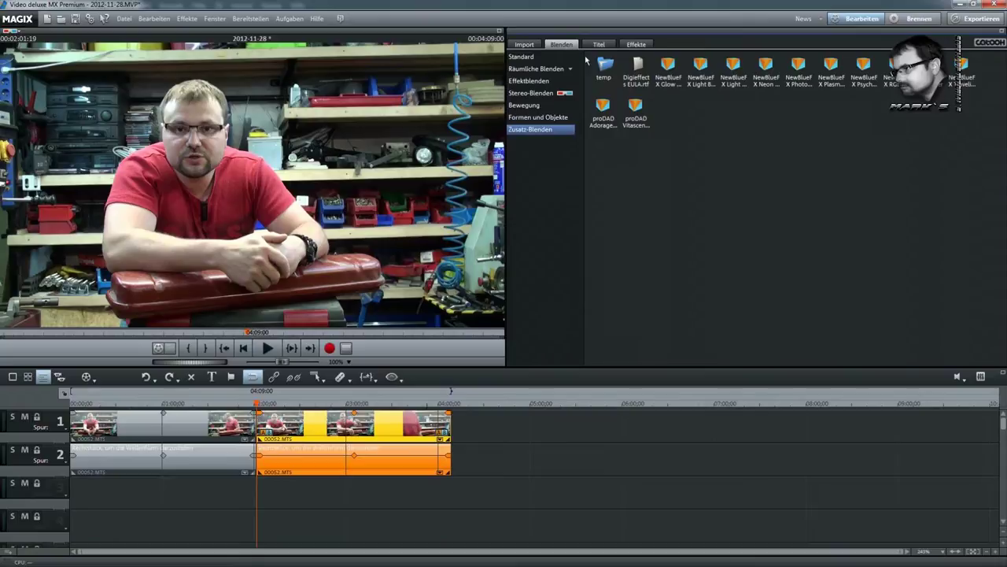
{"action": "left_click", "coordinate": [521, 57]}
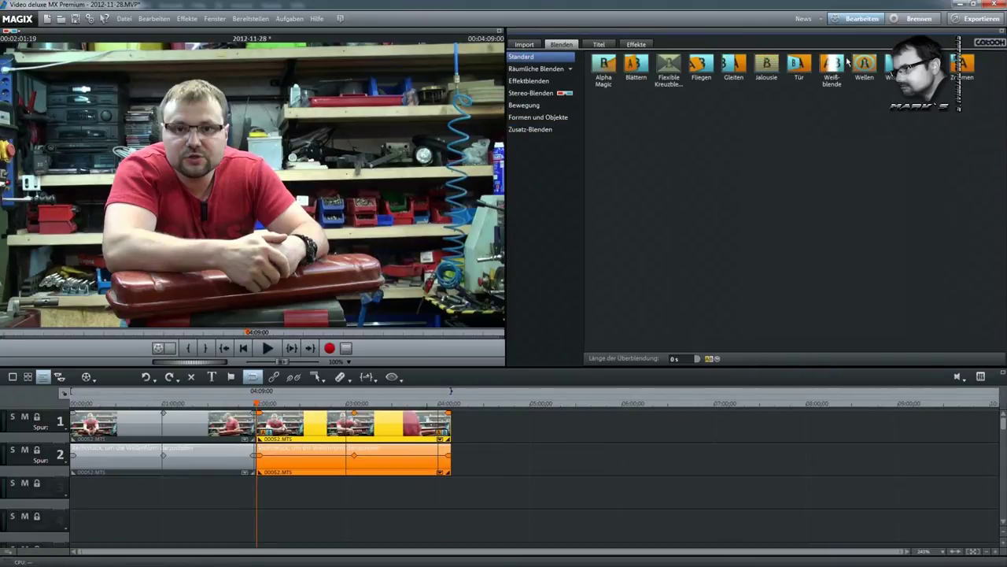
{"action": "left_click", "coordinate": [832, 65]}
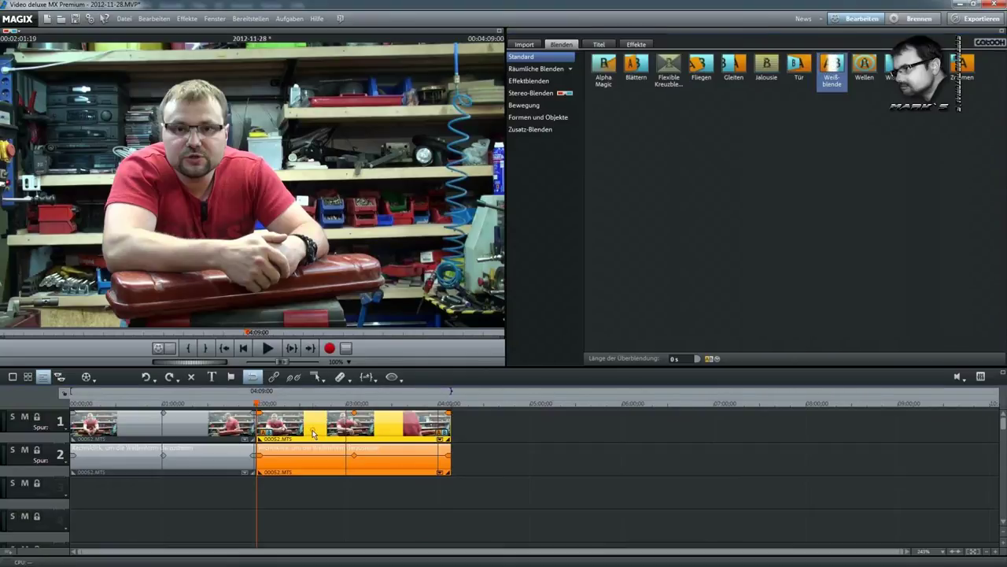
Test-slide the later clips, return them to the cut, and bring up its transition choices
{"action": "left_click_drag", "start_coordinate": [312, 433], "coordinate": [306, 434]}
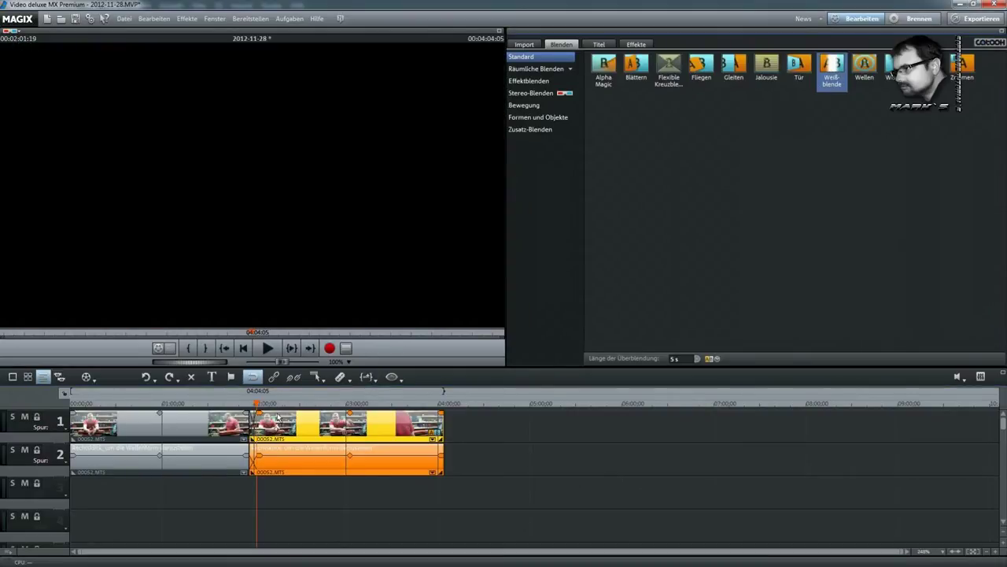
{"action": "left_click_drag", "start_coordinate": [282, 438], "coordinate": [289, 433]}
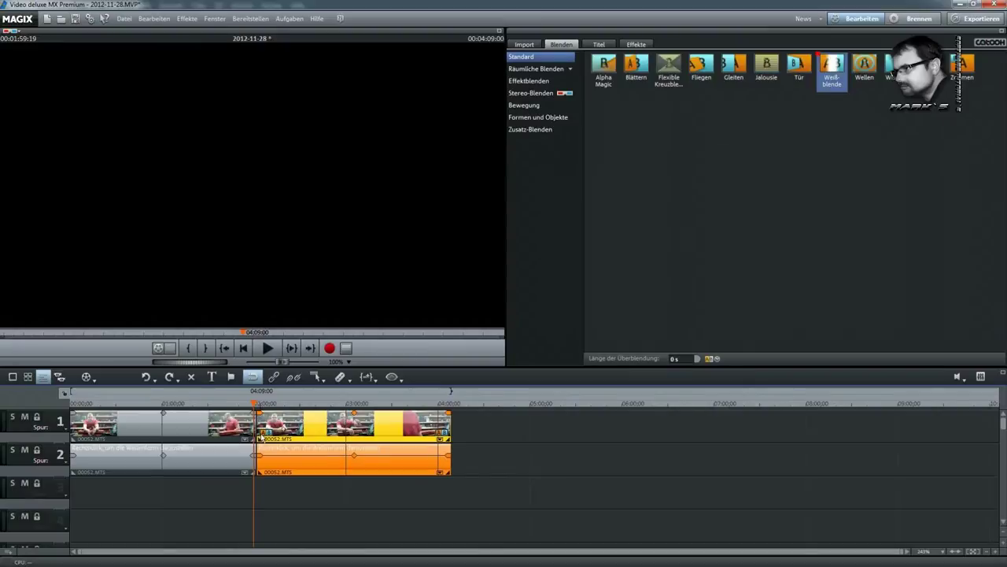
{"action": "left_click", "coordinate": [268, 433]}
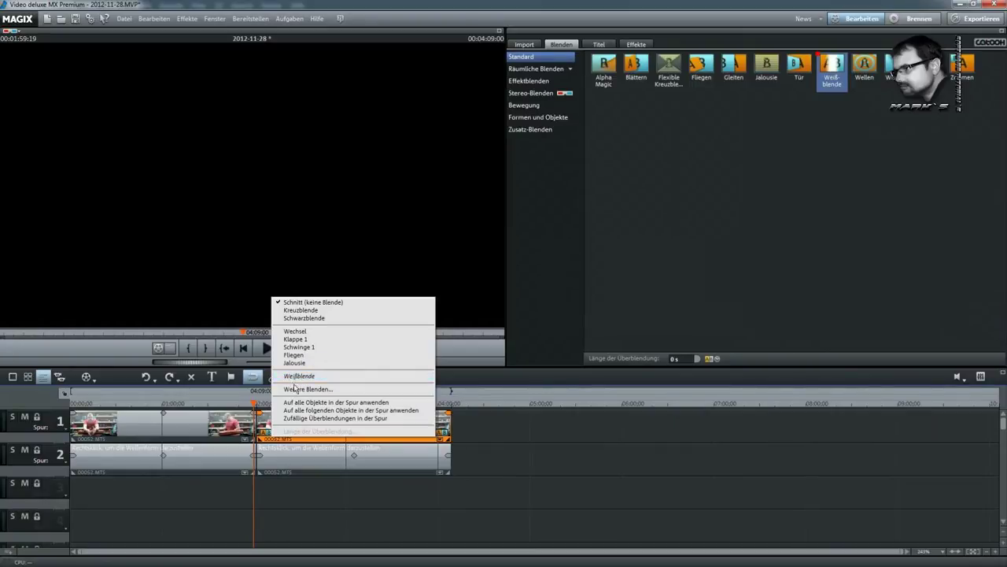
Check Weitere Blenden, dismiss the cut's transition menu unchanged, and set the playhead on the cut
{"action": "left_click", "coordinate": [296, 387]}
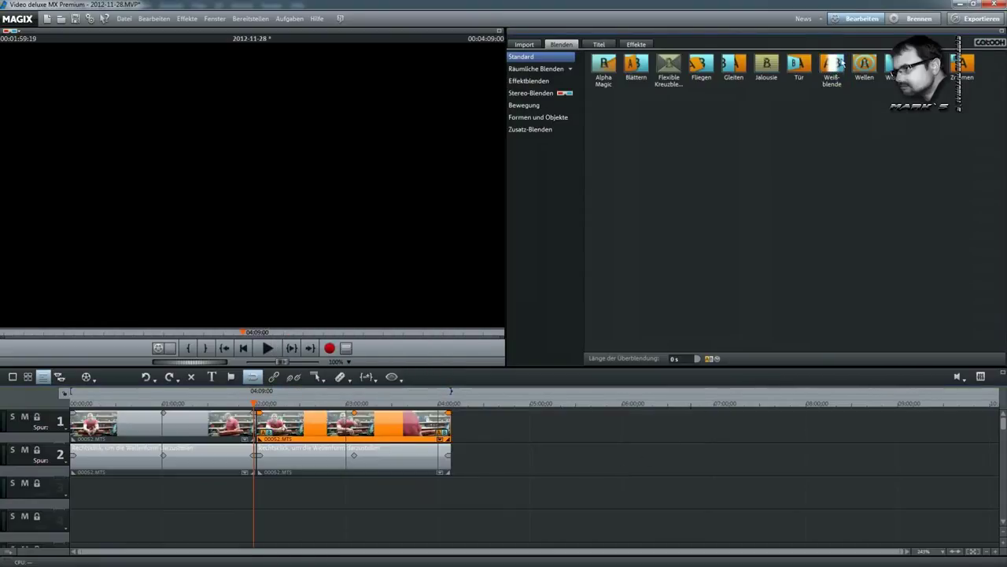
{"action": "right_click", "coordinate": [267, 438]}
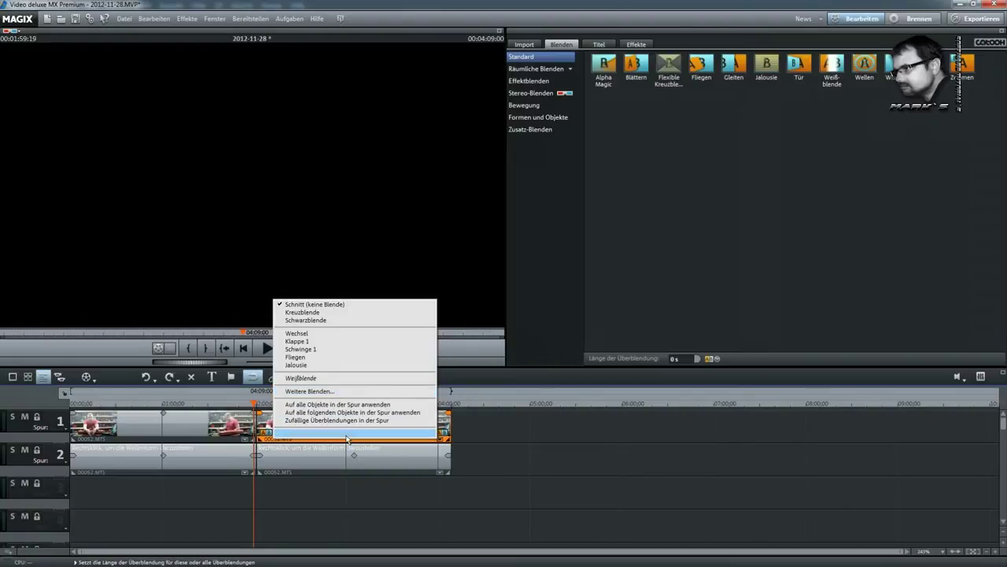
{"action": "left_click", "coordinate": [522, 459]}
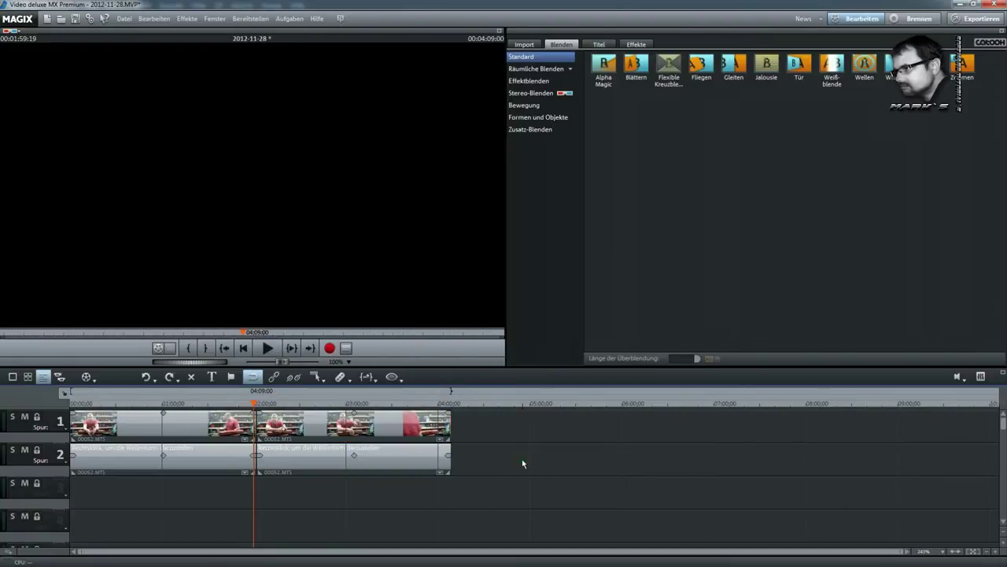
{"action": "left_click", "coordinate": [257, 408]}
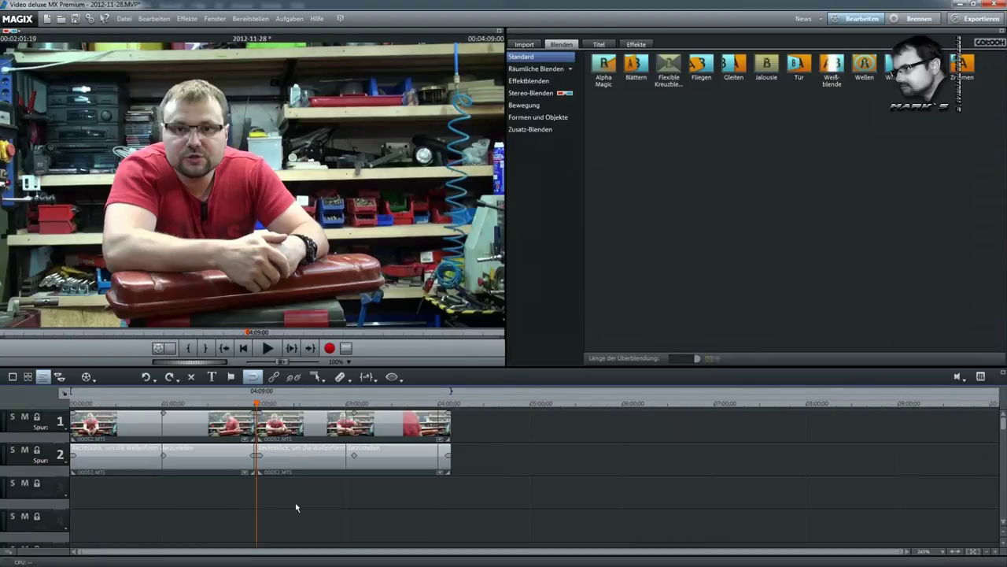
Switch from MAGIX to the running Adobe Photoshop CS6 window from the taskbar
{"action": "mouse_move", "coordinate": [248, 560]}
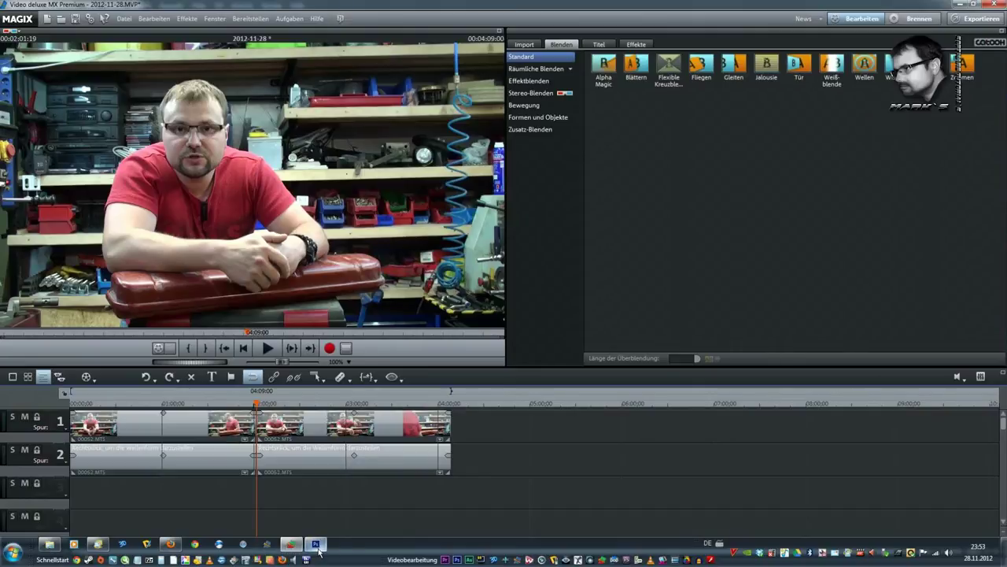
{"action": "mouse_move", "coordinate": [318, 551]}
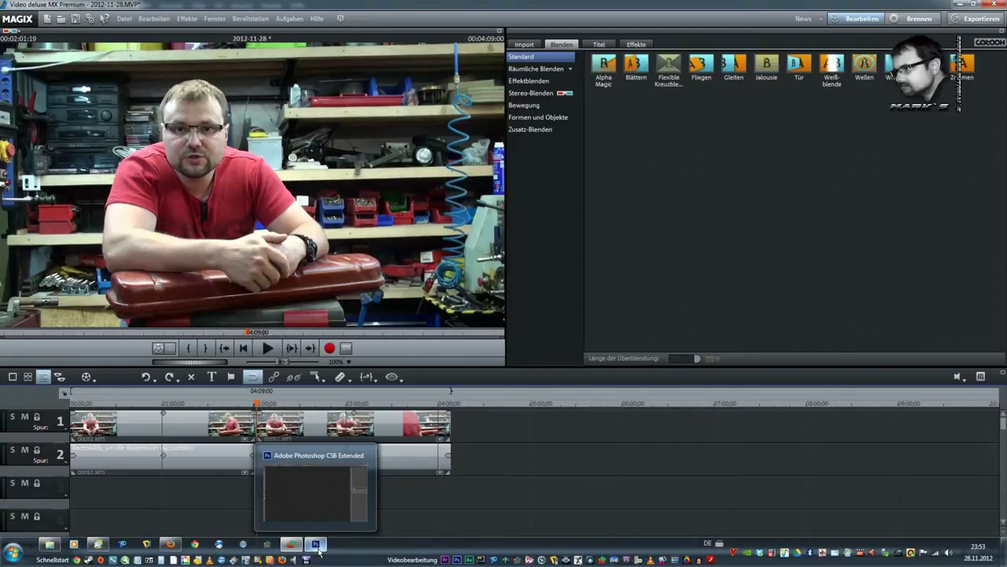
{"action": "left_click", "coordinate": [320, 551]}
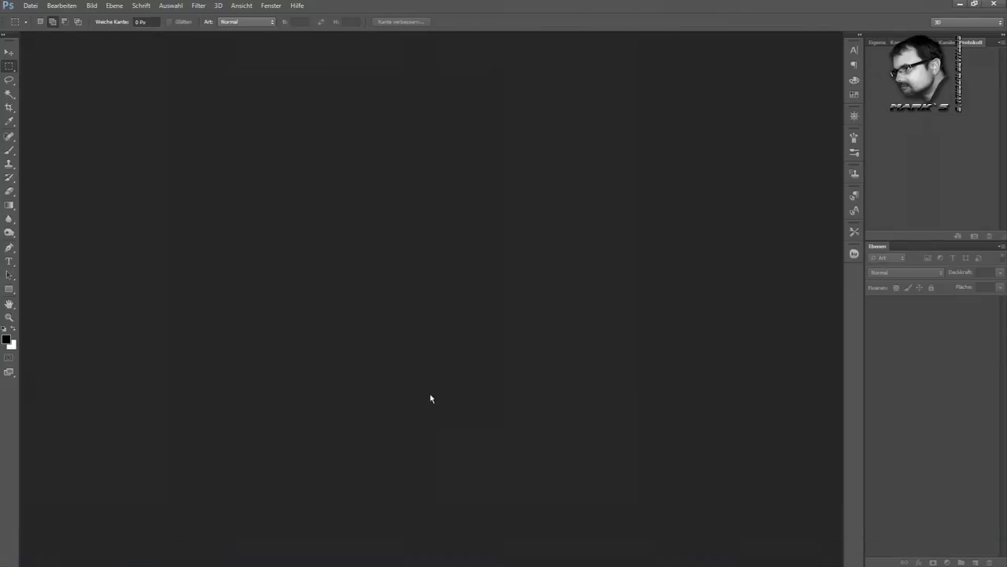
Create a new 1920×1080 px document with a white background via Datei > Neu
{"action": "left_click", "coordinate": [30, 6]}
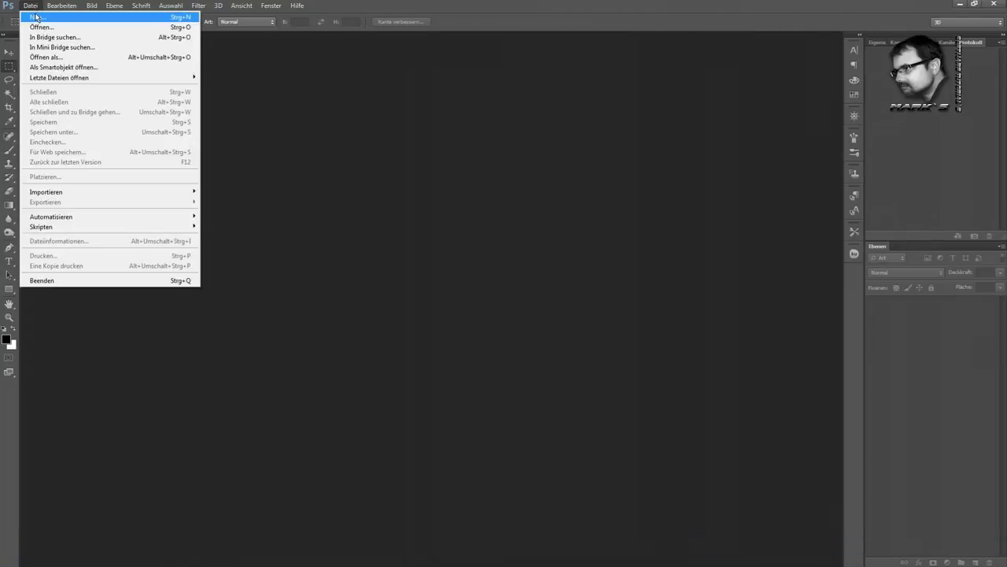
{"action": "left_click", "coordinate": [35, 18]}
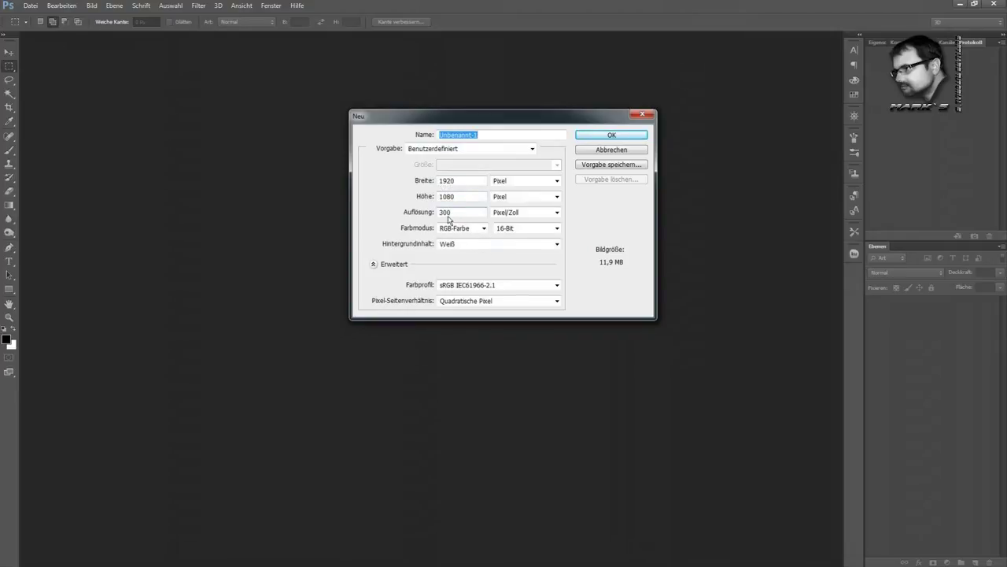
{"action": "key", "text": "Return"}
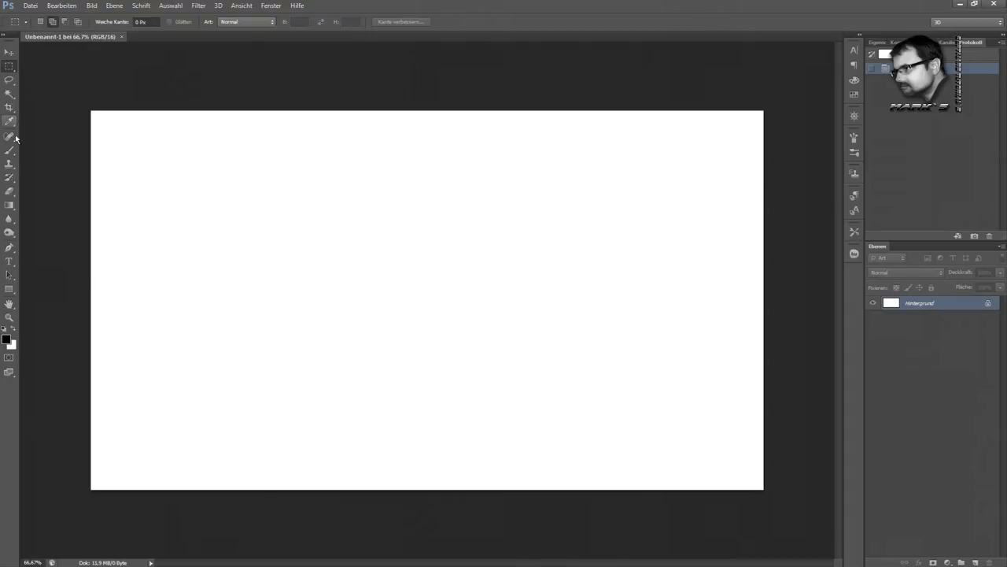
Switch from the Gradient tool to the Füllwerkzeug paint bucket
{"action": "left_click", "coordinate": [13, 209]}
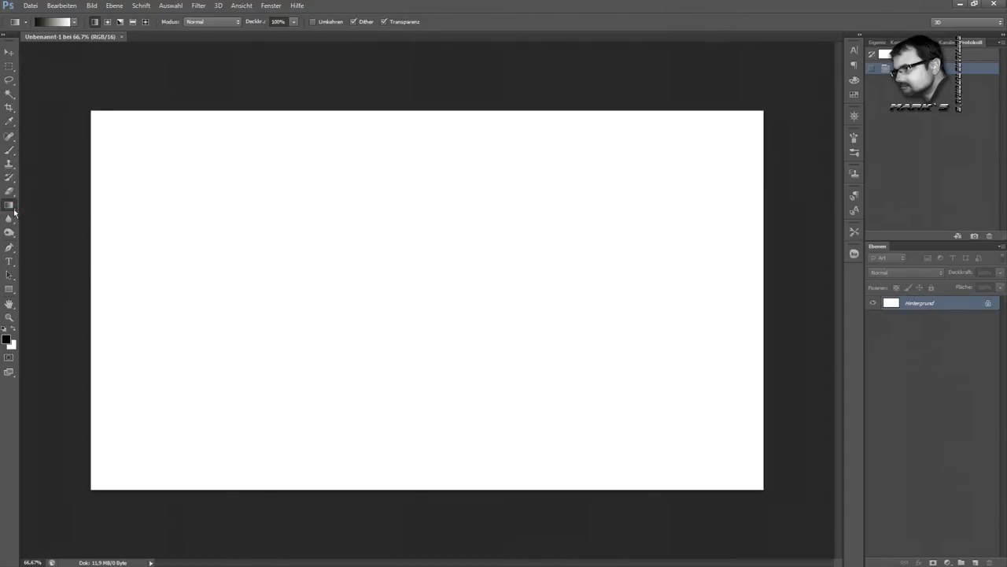
{"action": "right_click", "coordinate": [14, 211]}
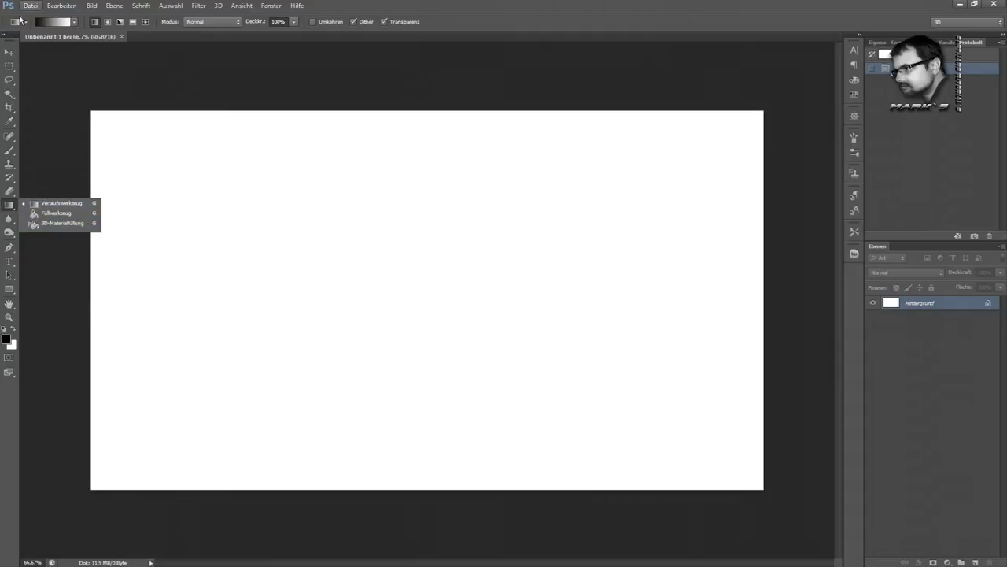
{"action": "left_click", "coordinate": [44, 217]}
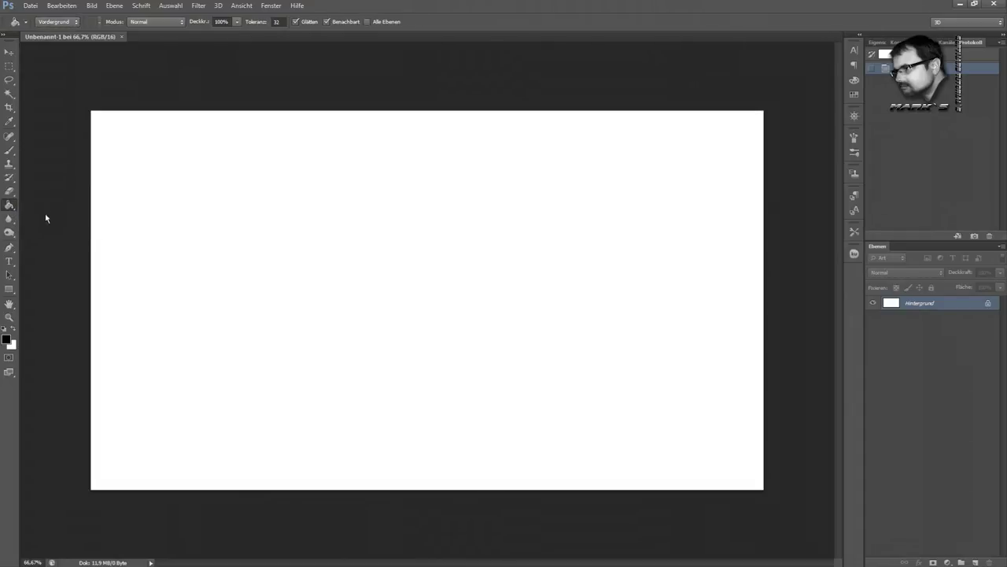
Set the fill colours and bucket-fill the whole canvas
{"action": "left_click", "coordinate": [14, 347]}
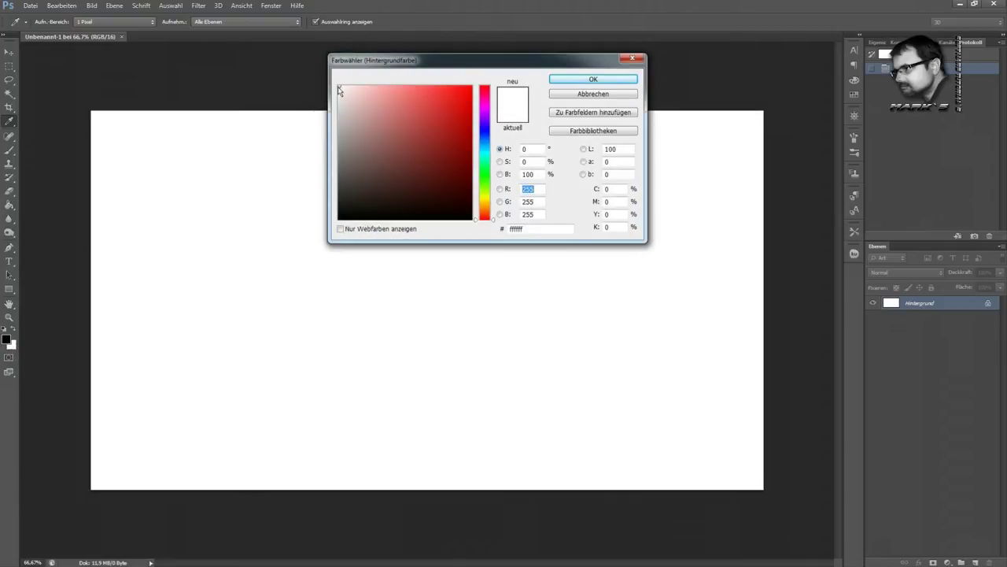
{"action": "left_click", "coordinate": [592, 79]}
{"action": "left_click", "coordinate": [211, 256]}
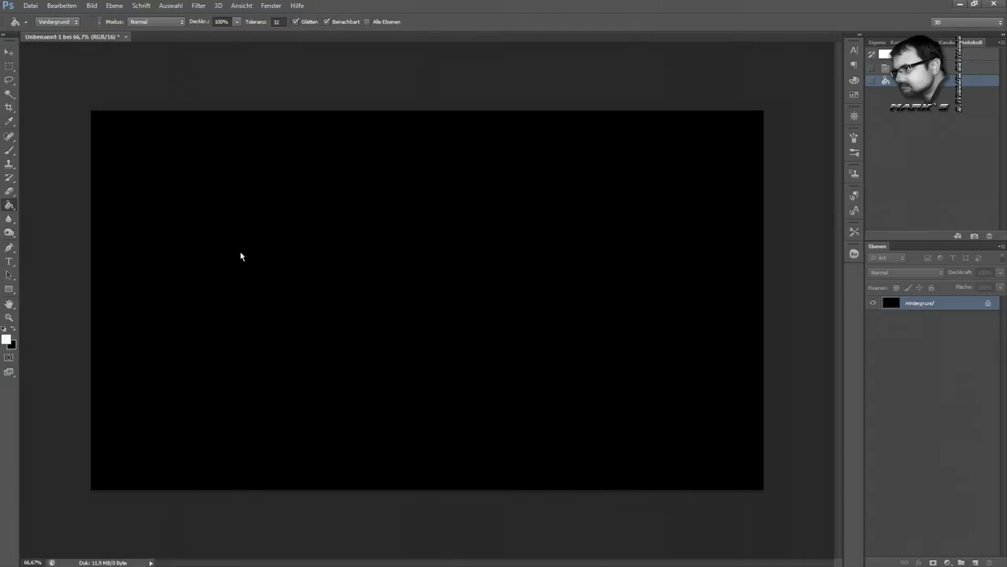
{"action": "left_click", "coordinate": [288, 299]}
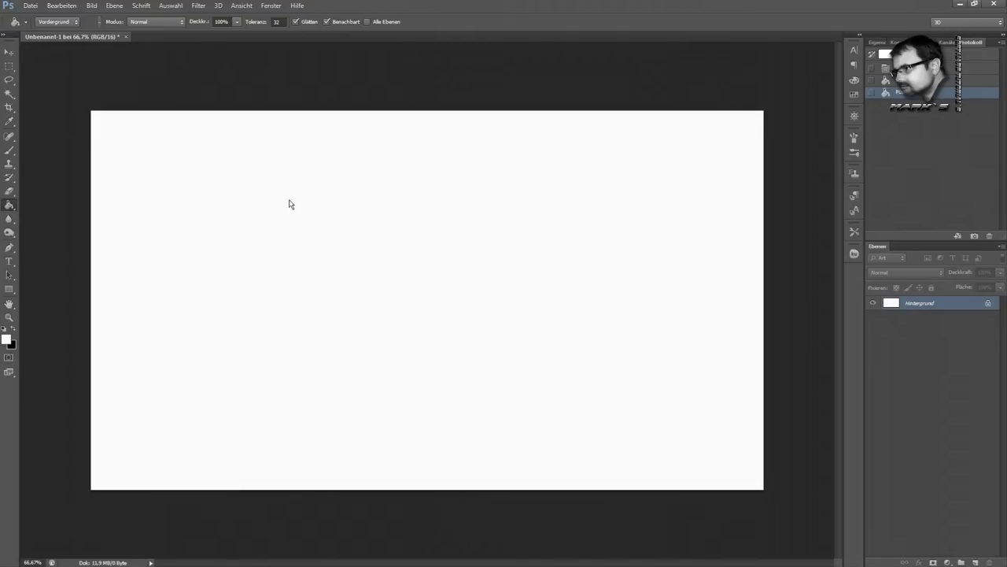
Save the canvas as 'Weiß' in JPEG format, up to the JPEG-Optionen dialog
{"action": "left_click", "coordinate": [30, 7]}
{"action": "mouse_move", "coordinate": [101, 190]}
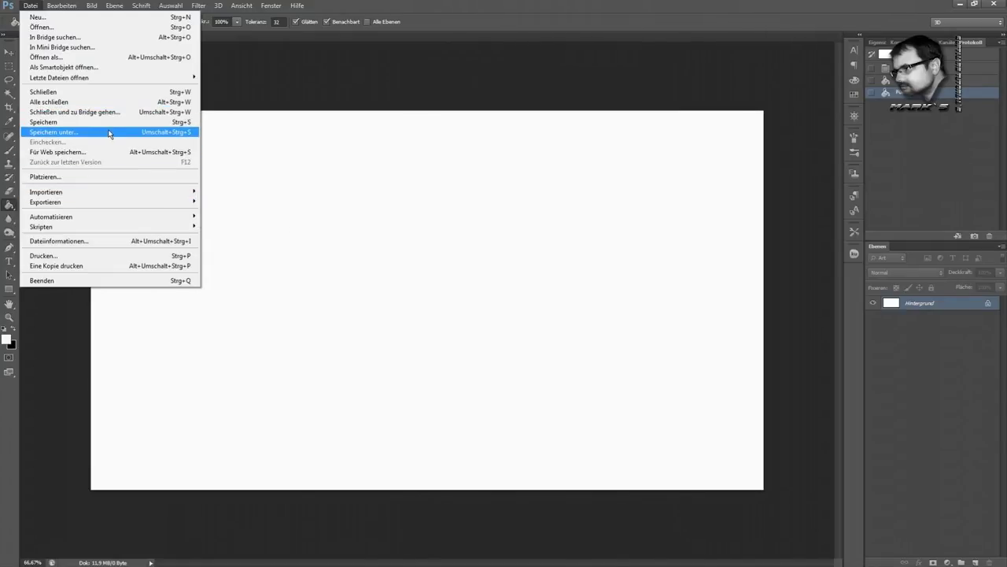
{"action": "left_click", "coordinate": [62, 133]}
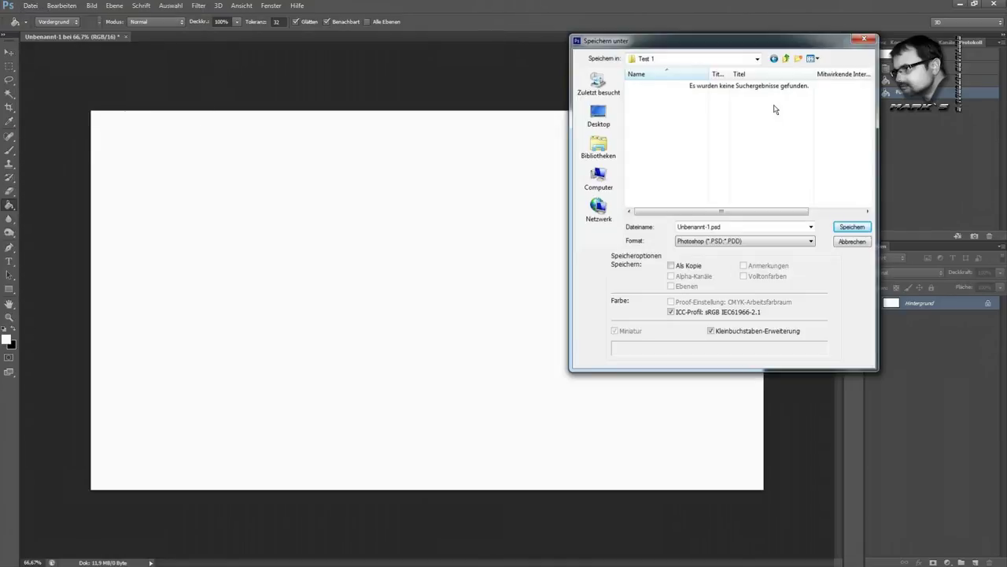
{"action": "left_click", "coordinate": [710, 226]}
{"action": "left_click_drag", "start_coordinate": [712, 227], "coordinate": [664, 230]}
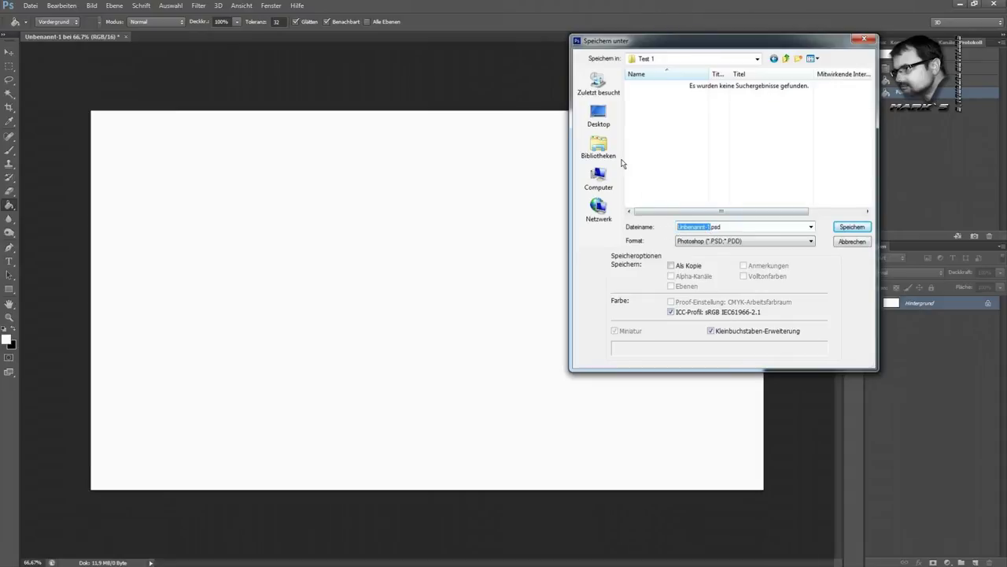
{"action": "type", "text": "Weiß"}
{"action": "left_click", "coordinate": [760, 242]}
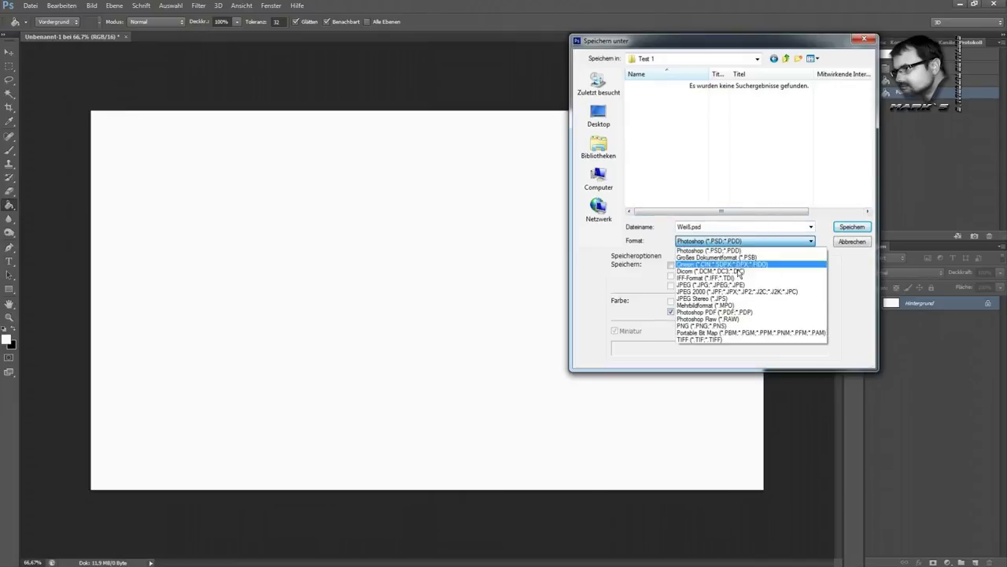
{"action": "left_click", "coordinate": [725, 290]}
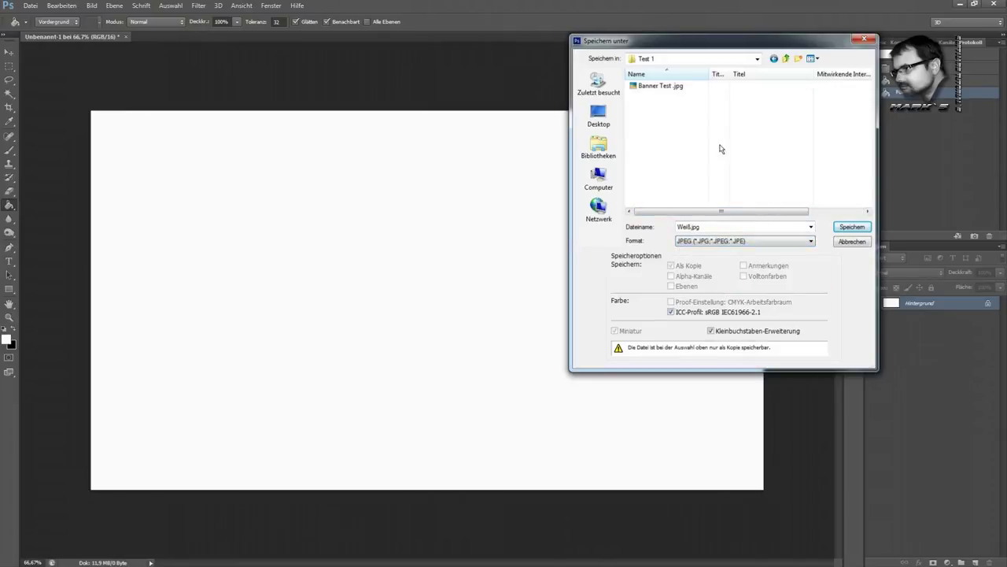
{"action": "left_click", "coordinate": [852, 227]}
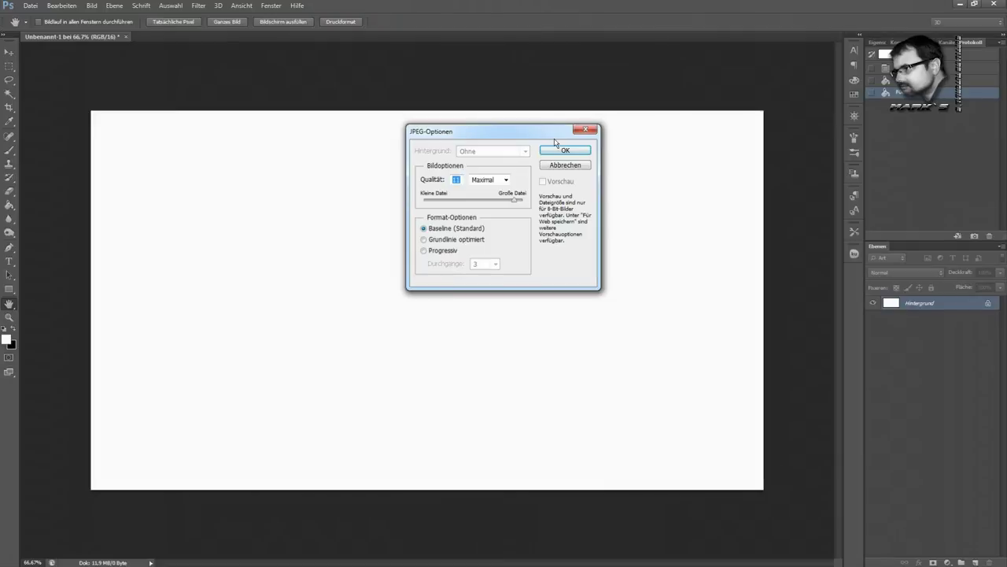
Accept the JPEG options and drag Weiß.jpg from the Test 1 folder onto track 3
{"action": "left_click", "coordinate": [563, 149]}
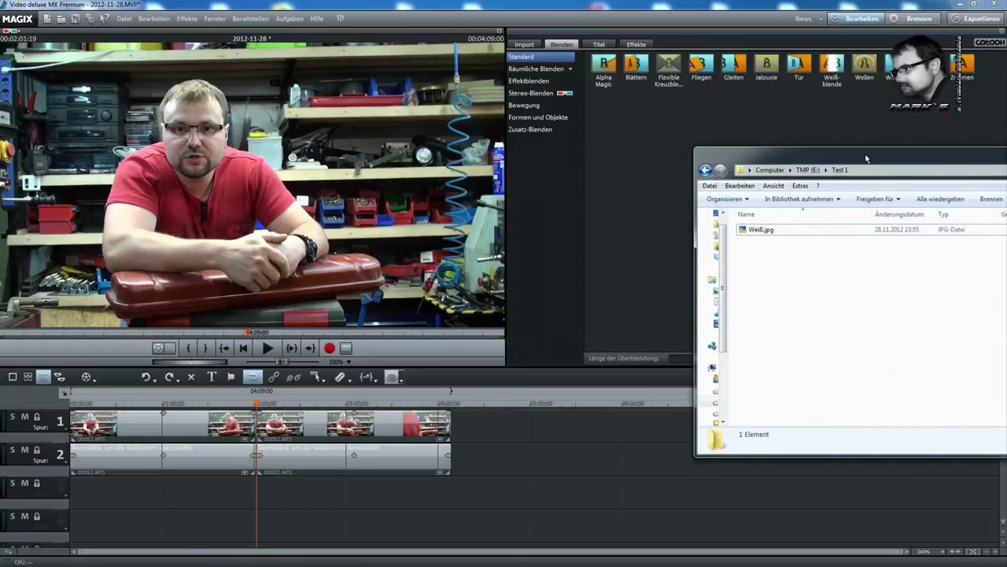
{"action": "left_click_drag", "start_coordinate": [685, 144], "coordinate": [511, 126]}
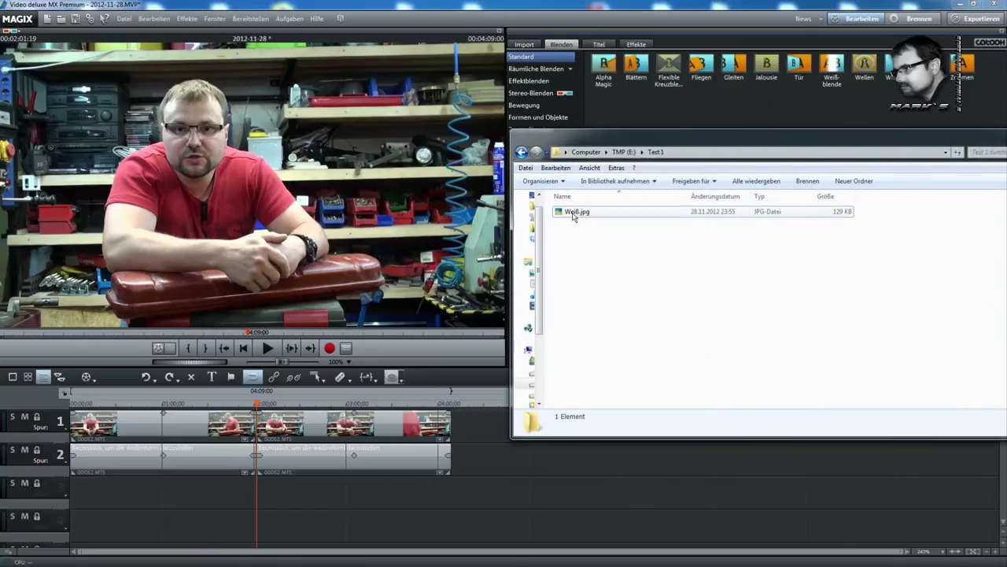
{"action": "mouse_move", "coordinate": [576, 215]}
{"action": "left_mouse_down"}
{"action": "mouse_move", "coordinate": [279, 502]}
{"action": "mouse_move", "coordinate": [254, 505]}
{"action": "left_mouse_up"}
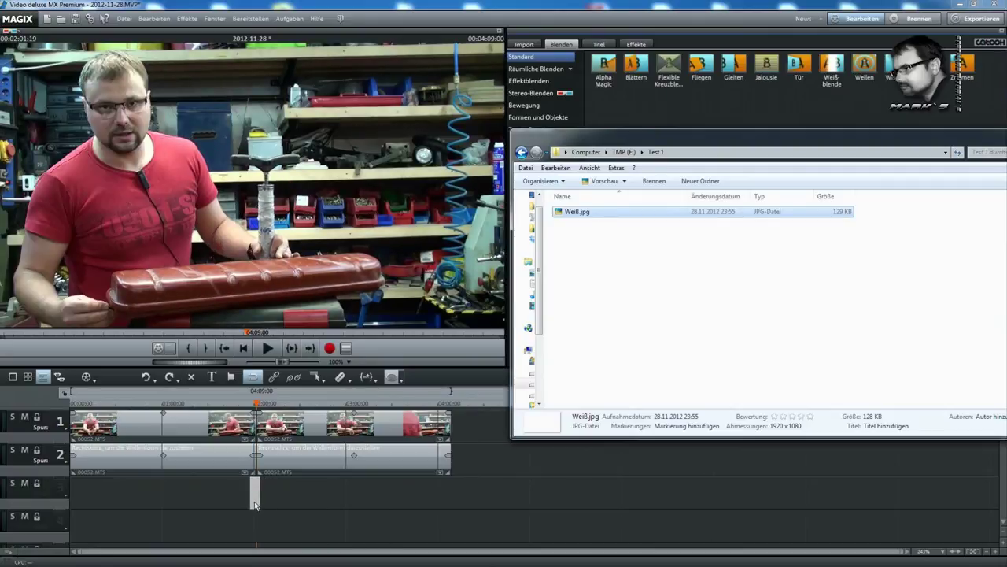
{"action": "left_click_drag", "start_coordinate": [254, 504], "coordinate": [257, 504]}
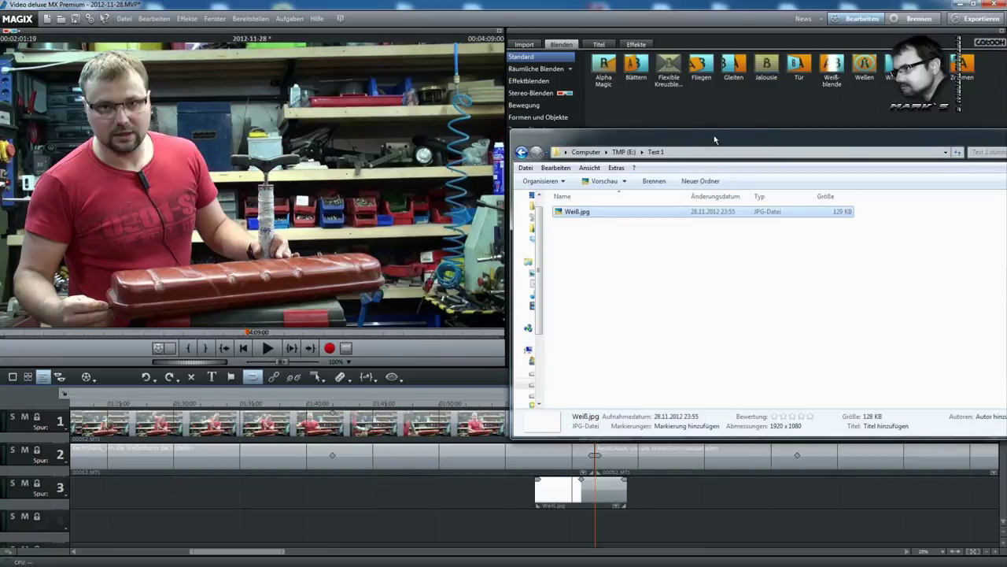
Trim Weiß.jpg's start to the cut on track 3 and give it a fade-in and fade-out
{"action": "left_click_drag", "start_coordinate": [705, 142], "coordinate": [396, 223]}
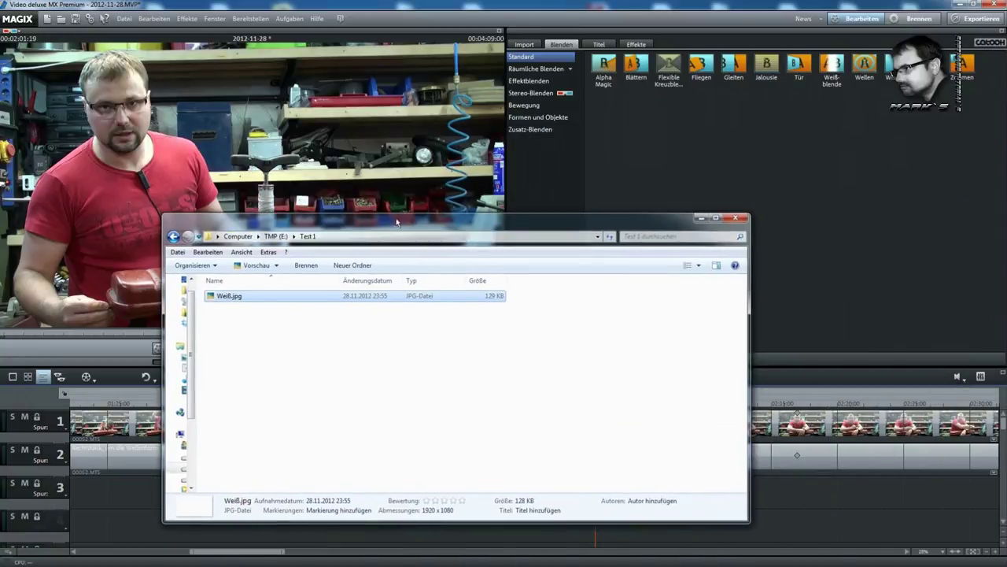
{"action": "left_click", "coordinate": [703, 217]}
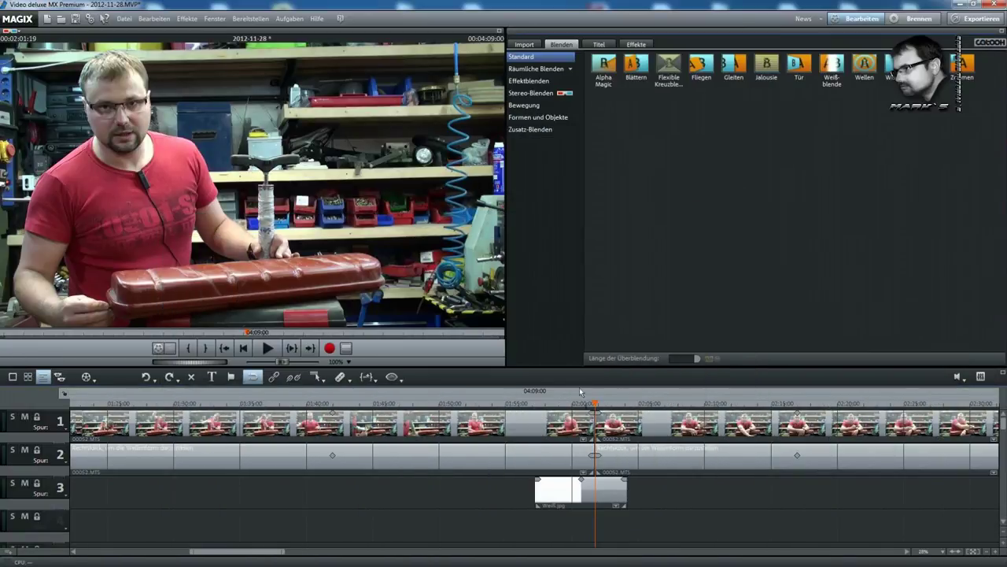
{"action": "left_click", "coordinate": [578, 404]}
{"action": "left_click_drag", "start_coordinate": [578, 404], "coordinate": [575, 410]}
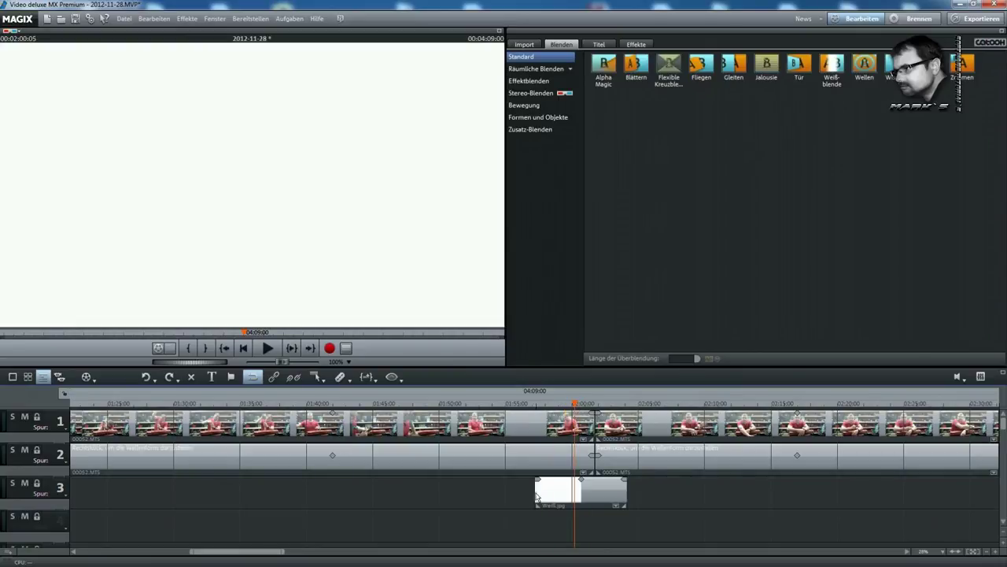
{"action": "mouse_move", "coordinate": [537, 495]}
{"action": "left_mouse_down"}
{"action": "mouse_move", "coordinate": [617, 494]}
{"action": "mouse_move", "coordinate": [583, 497]}
{"action": "left_mouse_up"}
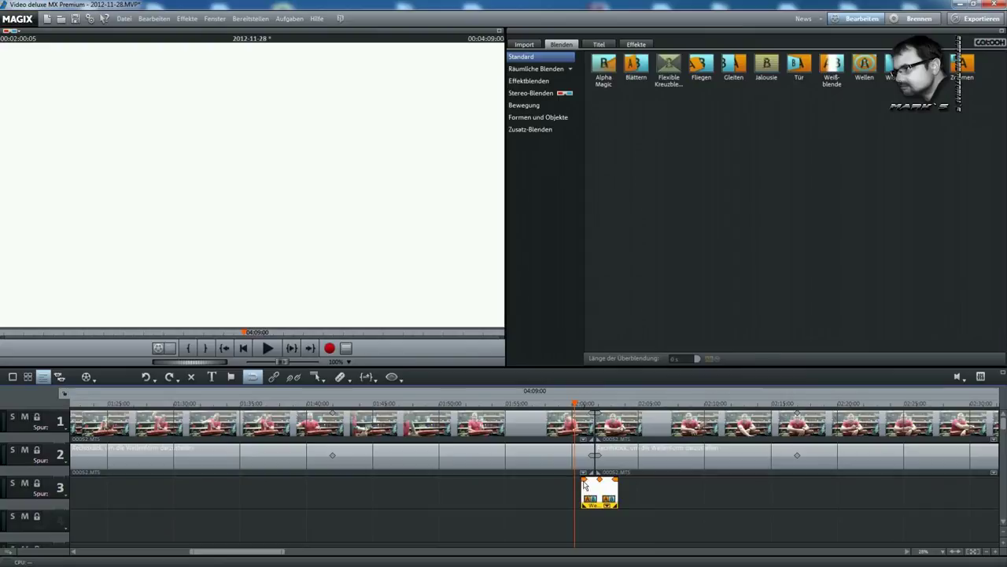
{"action": "left_click_drag", "start_coordinate": [583, 481], "coordinate": [593, 482]}
{"action": "left_click_drag", "start_coordinate": [611, 485], "coordinate": [600, 483]}
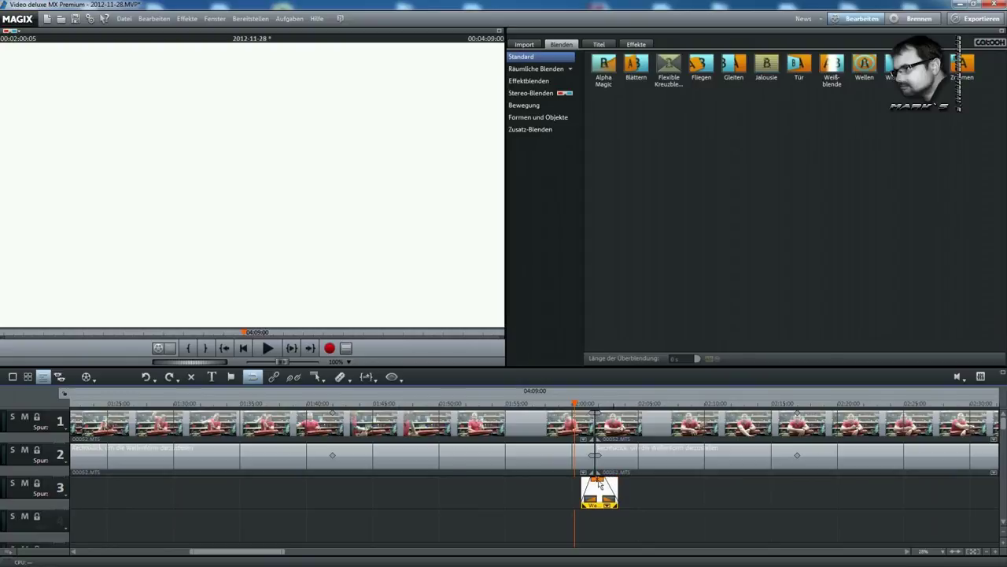
Preview the flash from just before the cut, then shorten Weiß.jpg from its right end
{"action": "left_click", "coordinate": [557, 407]}
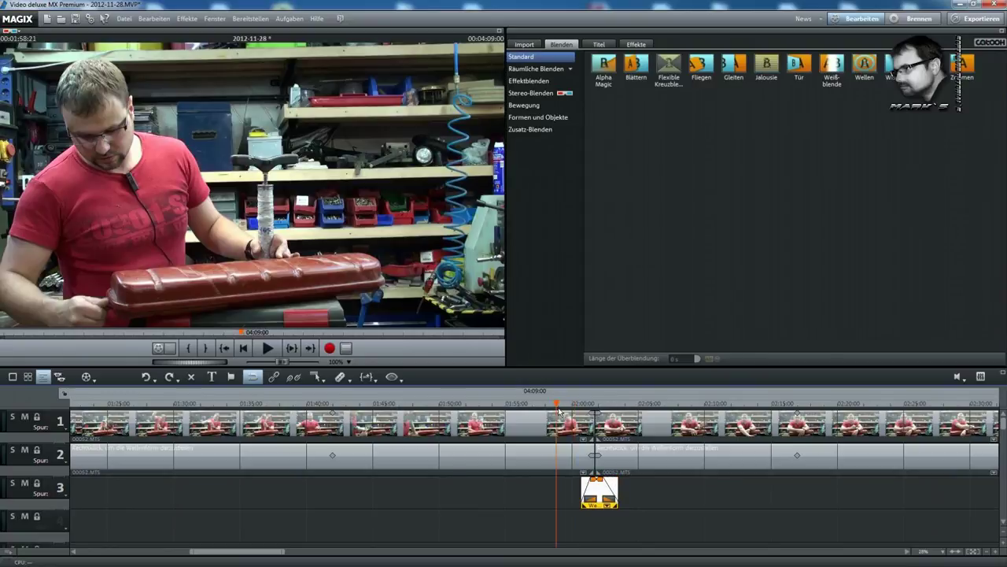
{"action": "key", "text": "space"}
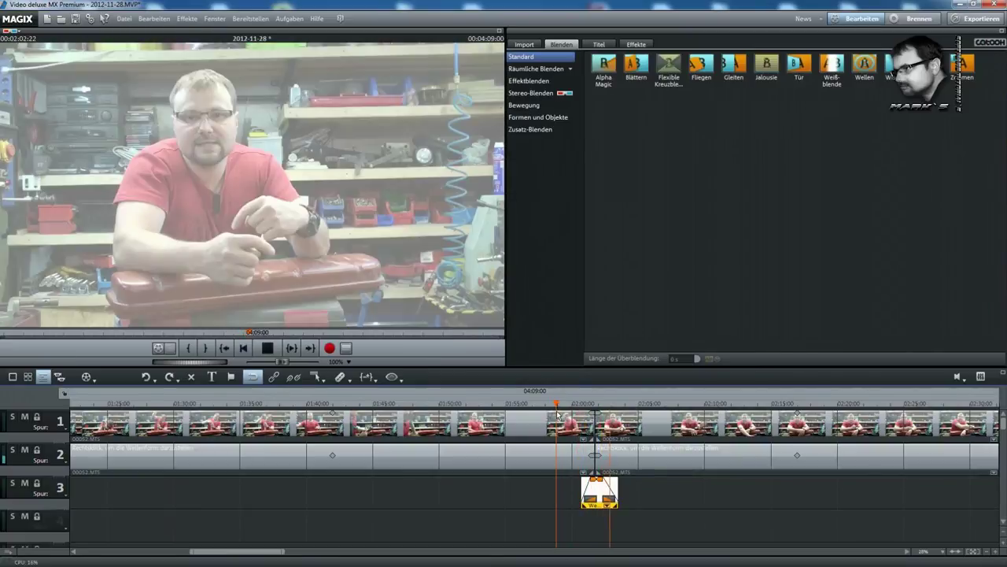
{"action": "key", "text": "space"}
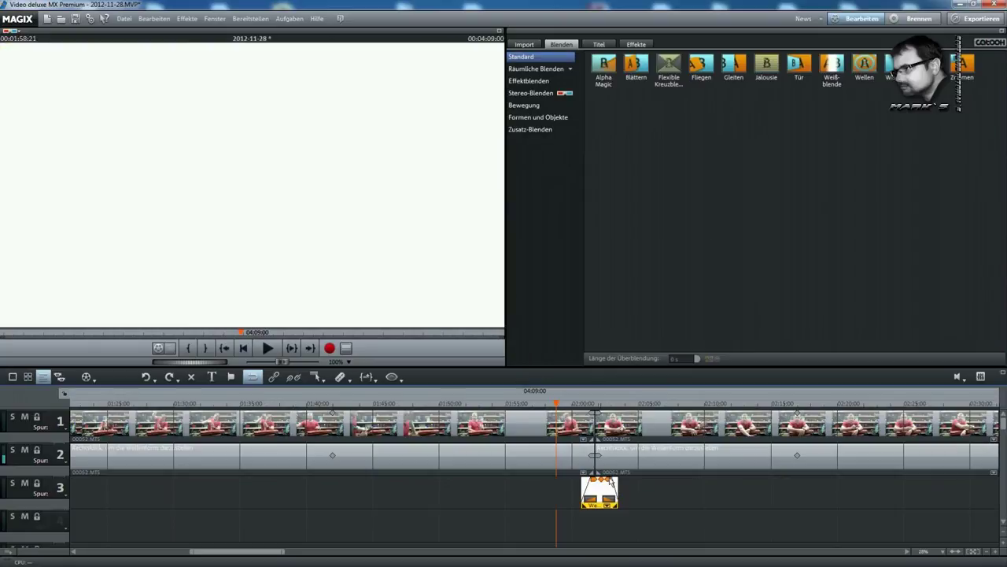
{"action": "left_click_drag", "start_coordinate": [617, 494], "coordinate": [589, 492]}
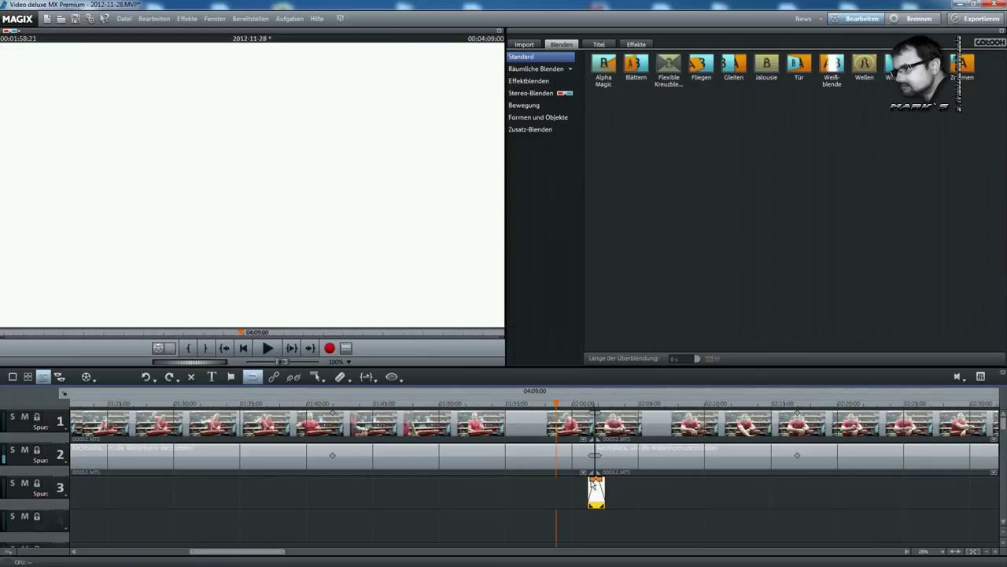
Preview the flash, then nudge the Weiß.jpg clip on track 3 slightly earlier and later to centre it on the cut
{"action": "left_click", "coordinate": [567, 406]}
{"action": "key", "text": "space"}
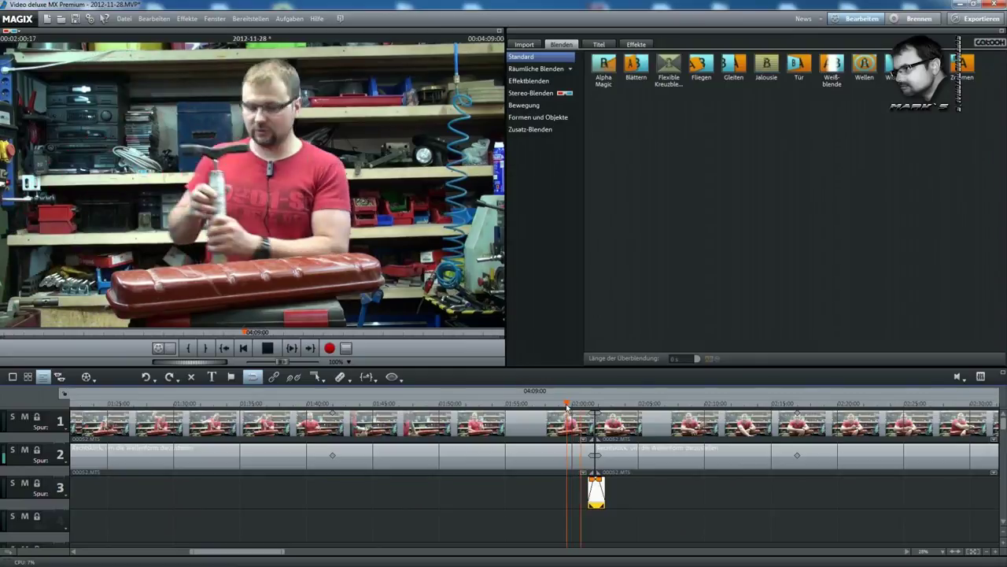
{"action": "key", "text": "space"}
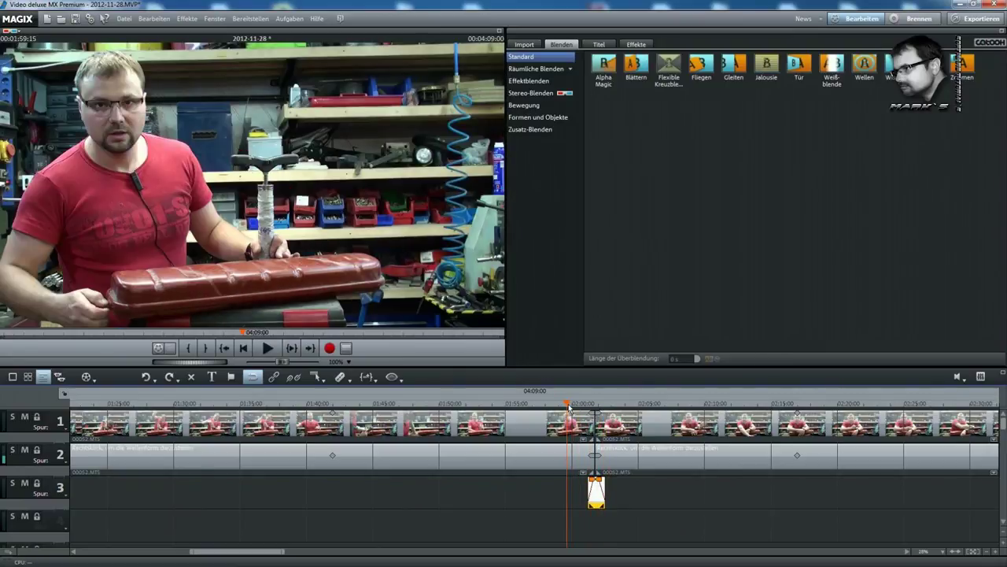
{"action": "left_click_drag", "start_coordinate": [601, 487], "coordinate": [598, 490]}
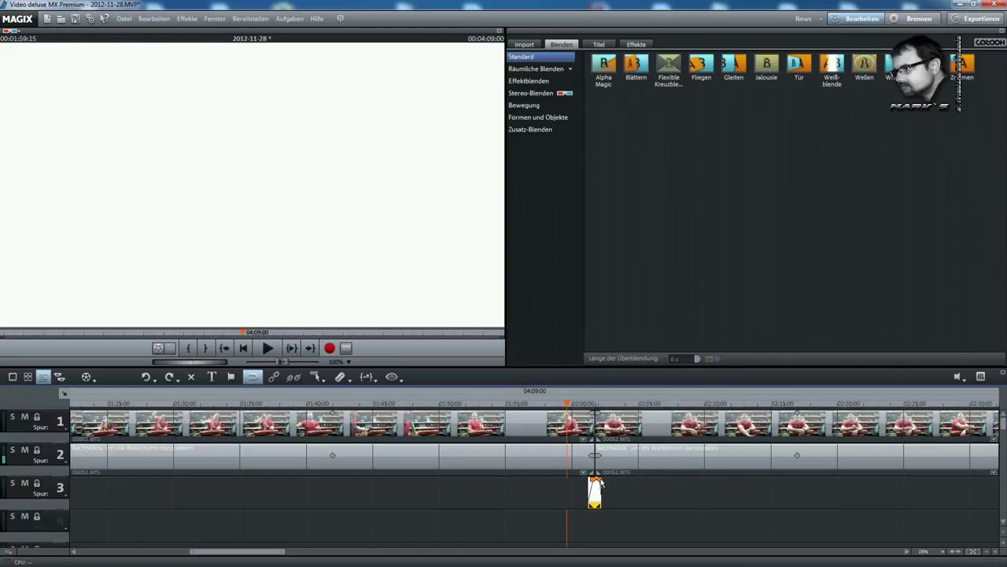
{"action": "left_click_drag", "start_coordinate": [594, 488], "coordinate": [596, 495]}
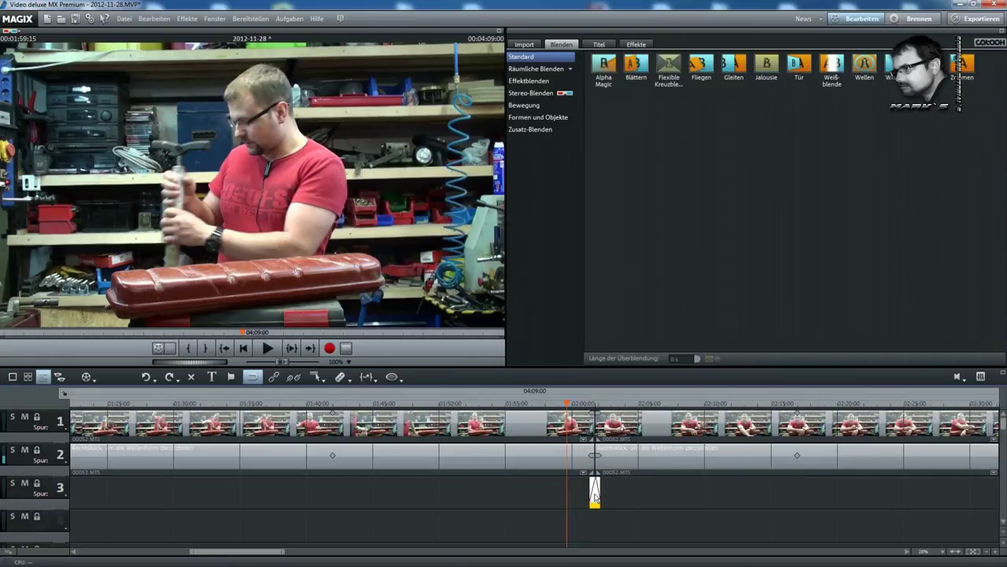
{"action": "left_click", "coordinate": [555, 407]}
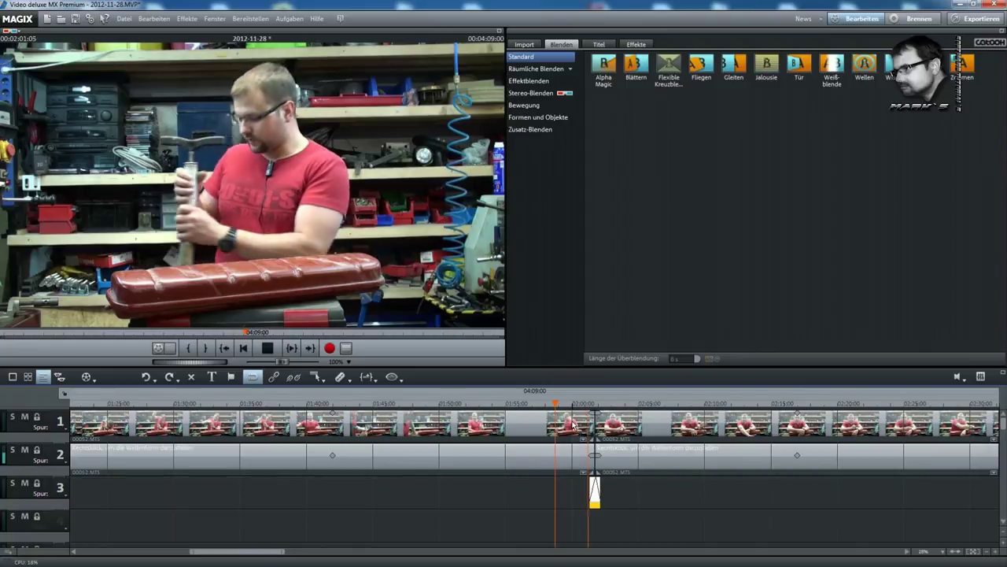